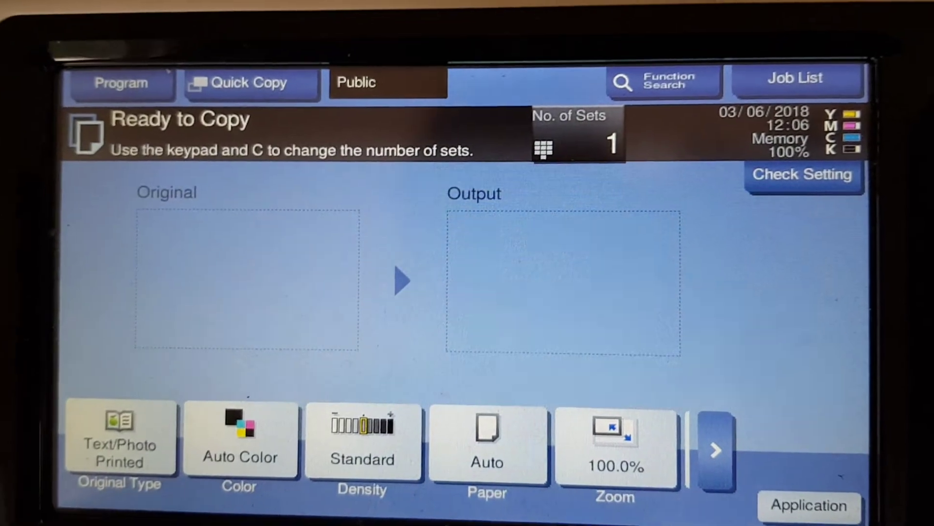
Choose Black + Red two-colour output, keeping A4 paper from tray 1.
left_click(234, 438)
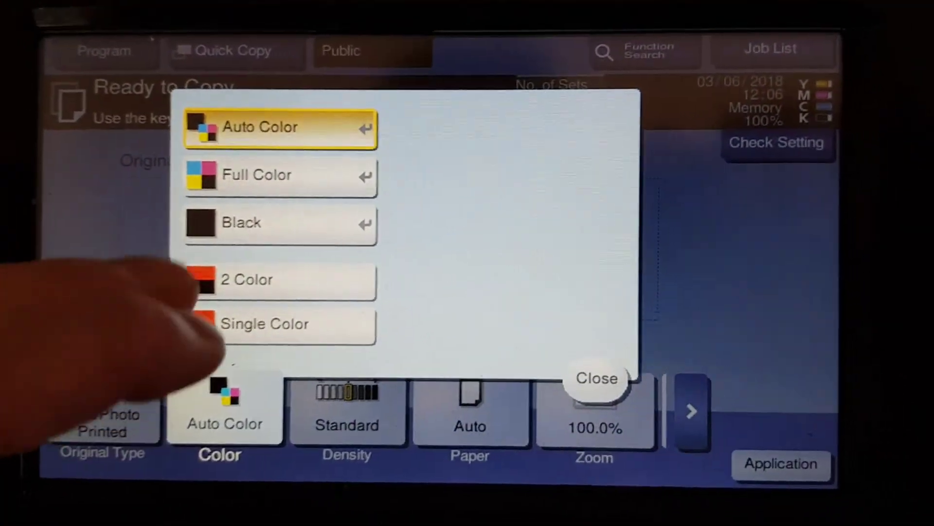
left_click(263, 298)
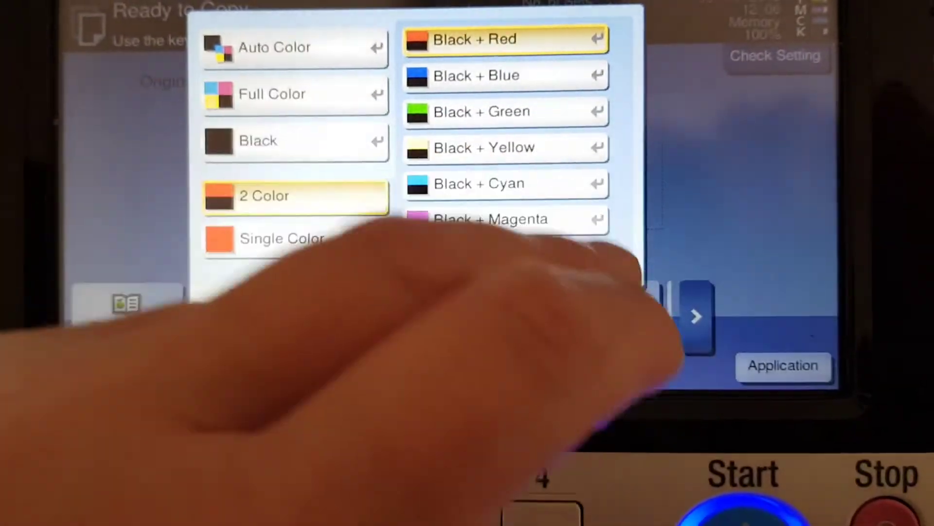
left_click(611, 316)
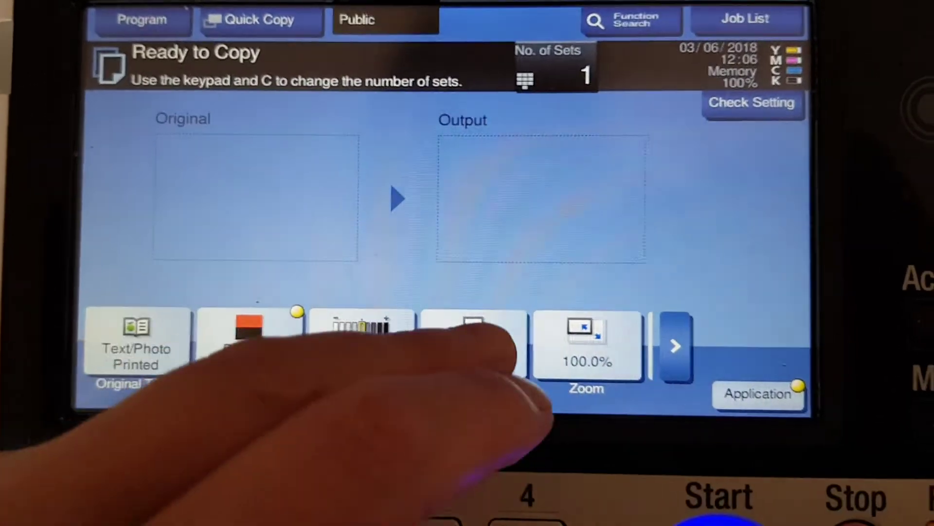
left_click(474, 343)
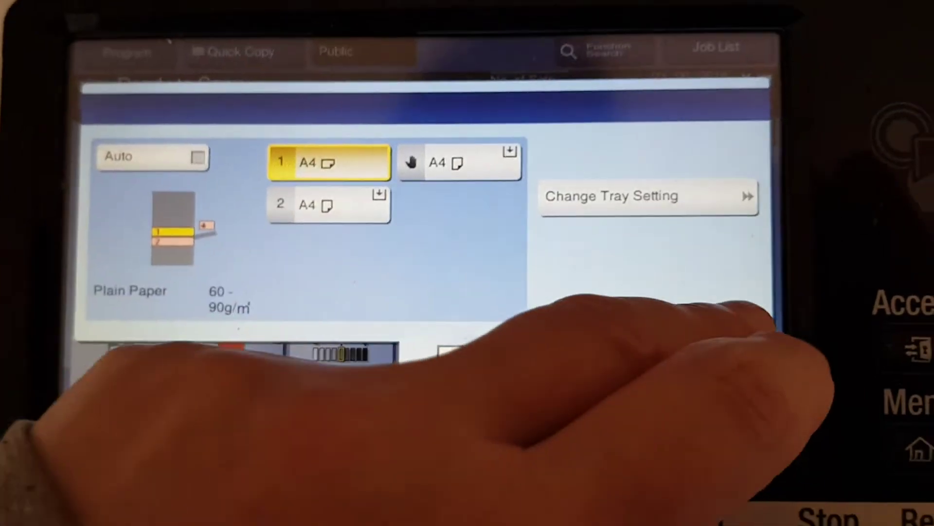
left_click(756, 341)
Set the zoom ratio to 400.0%.
left_click(549, 369)
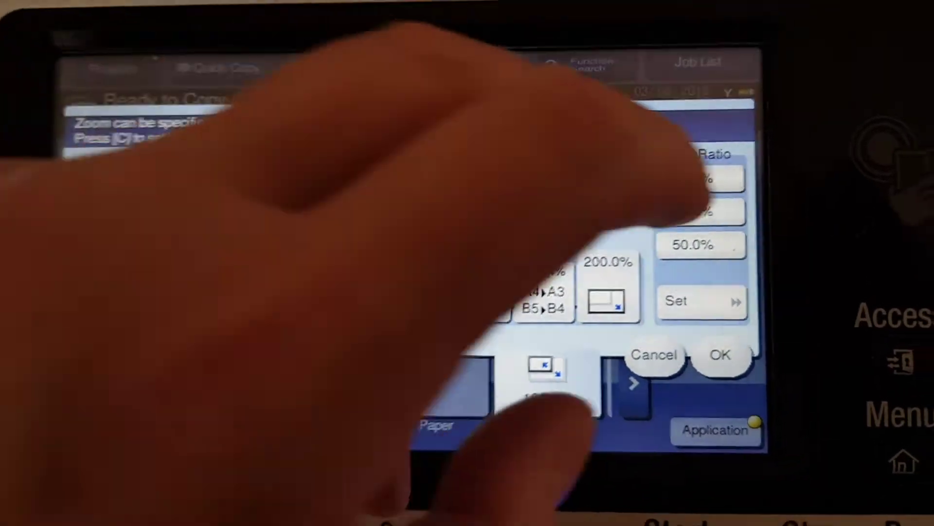
left_click(719, 179)
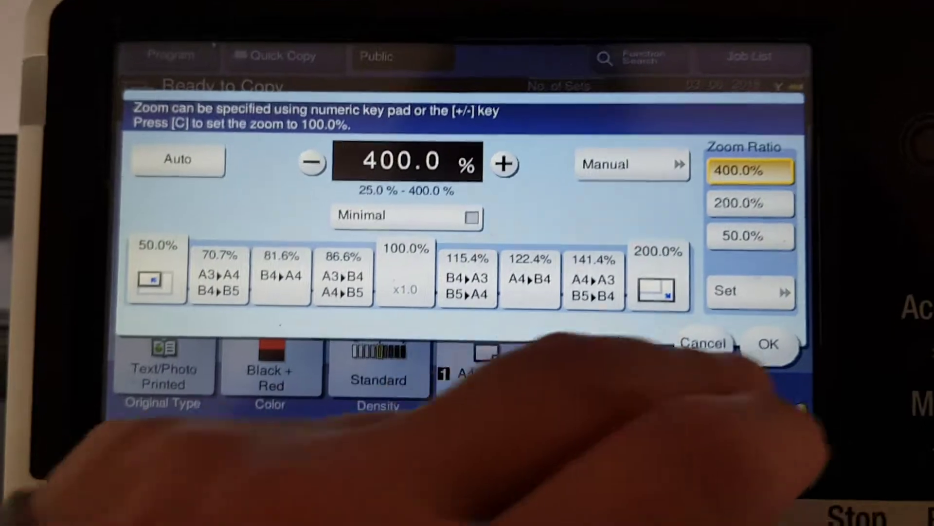
left_click(769, 344)
Set background removal to +2 Dark and text enhancement to +4 Darker Text.
left_click(759, 427)
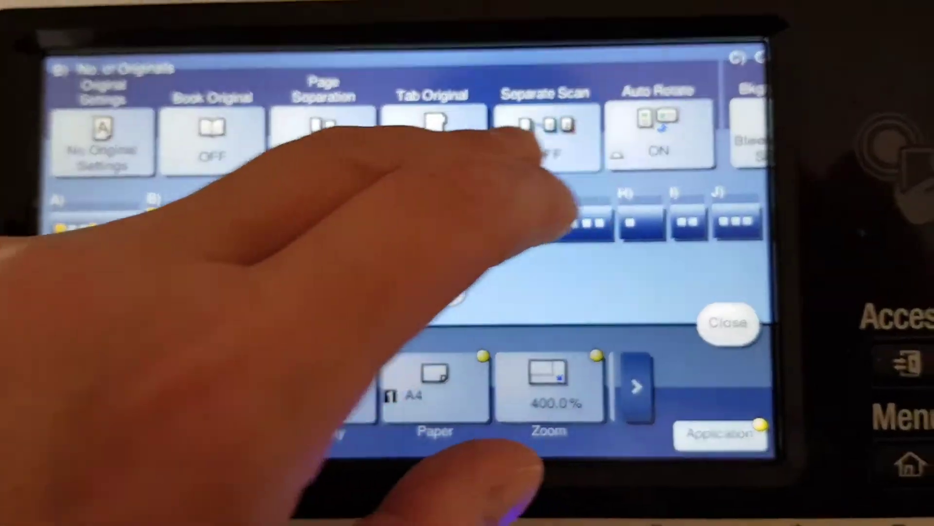
left_click_drag(555, 212, 212, 208)
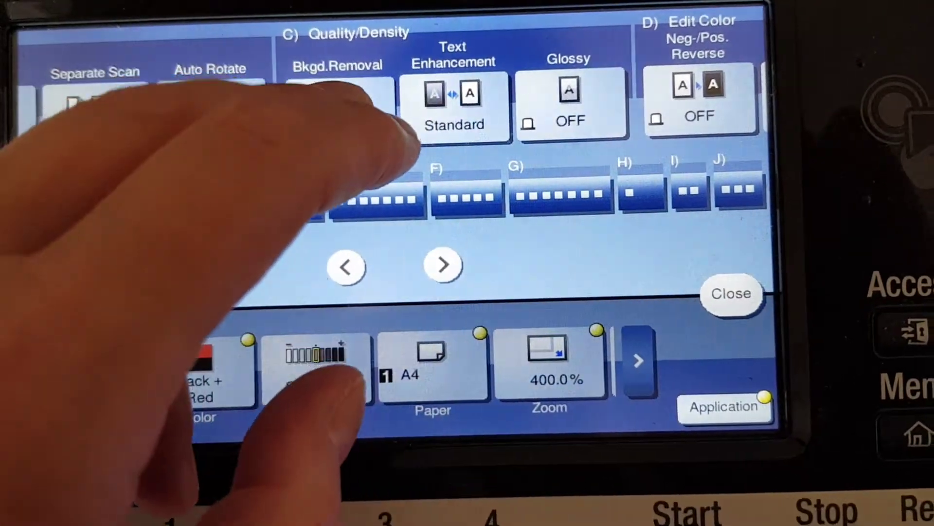
left_click(365, 124)
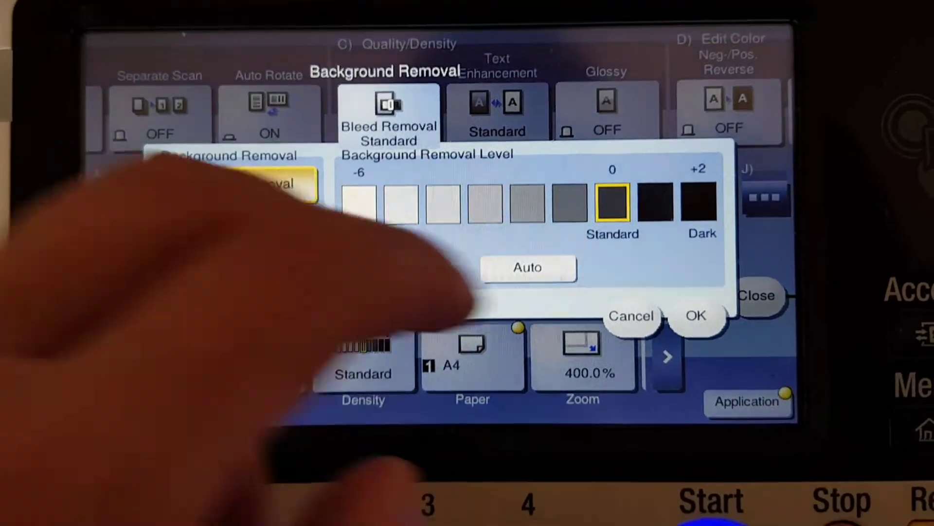
left_click(704, 210)
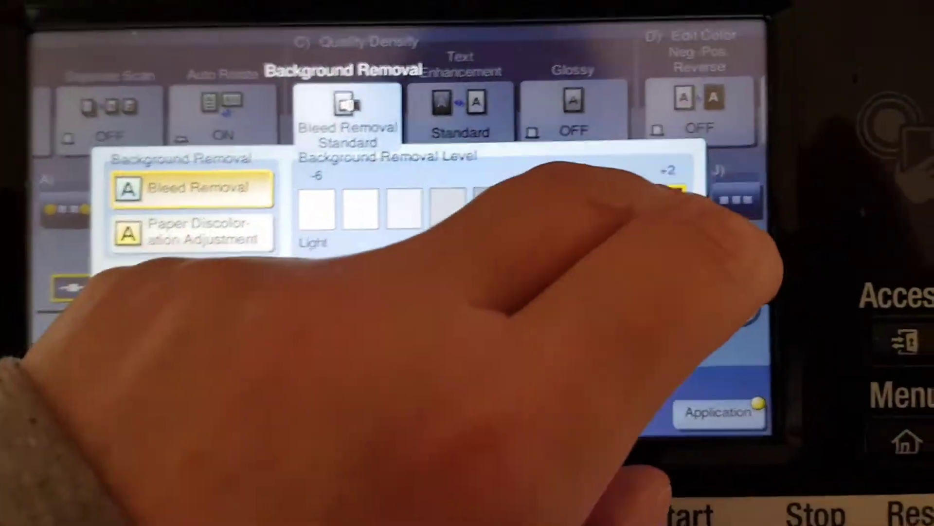
left_click(734, 290)
left_click(467, 106)
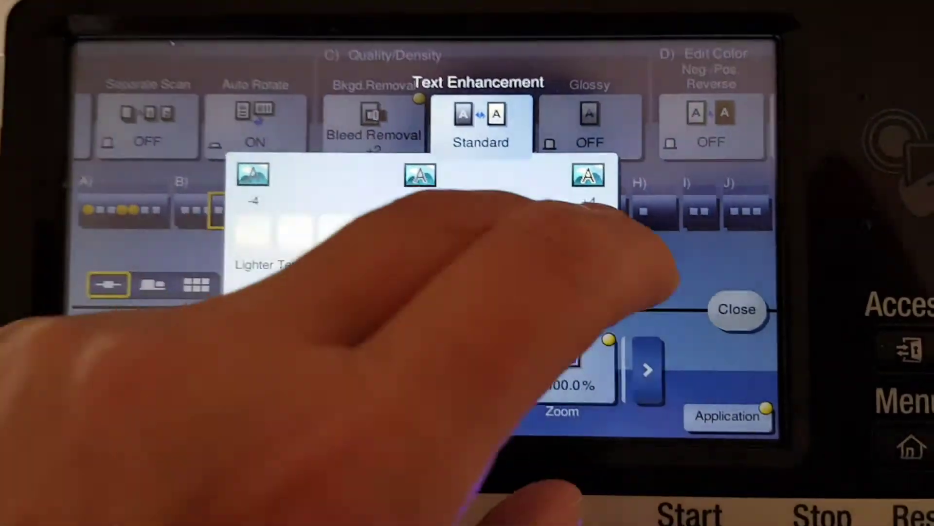
left_click(591, 256)
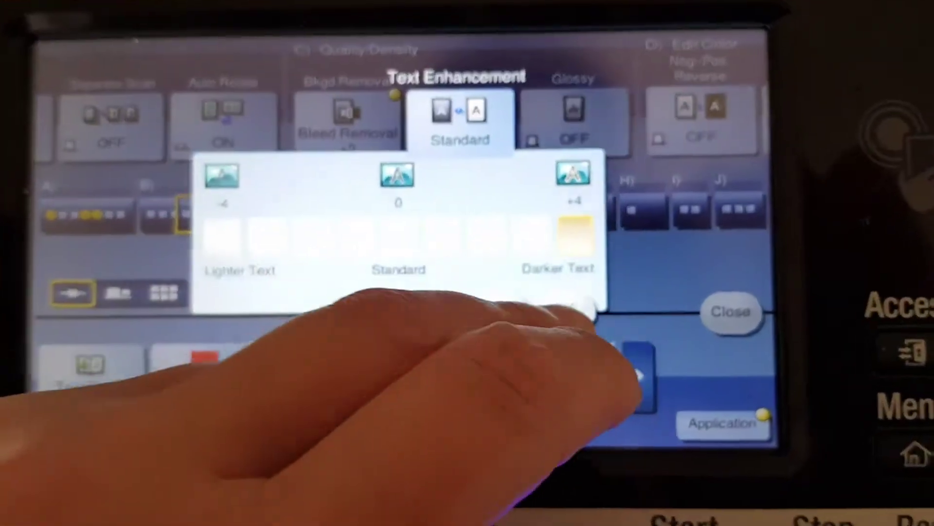
Confirm the +4 text enhancement and raise Color Adjust contrast to +3.
left_click(581, 326)
left_click_drag(483, 146, 183, 132)
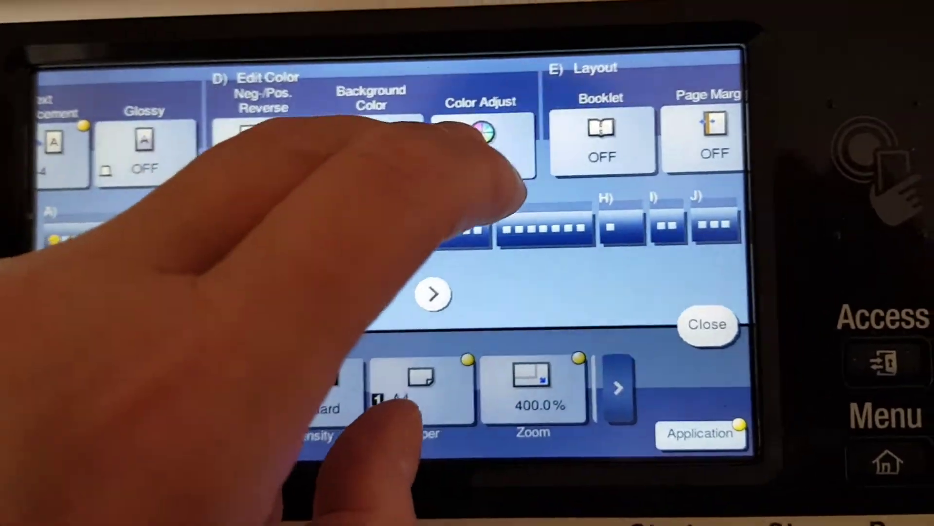
left_click(518, 126)
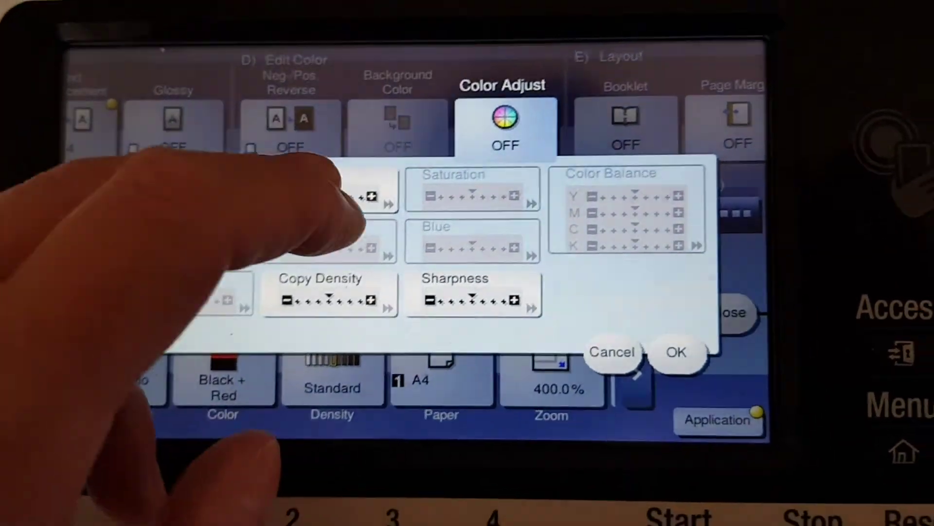
left_click(351, 188)
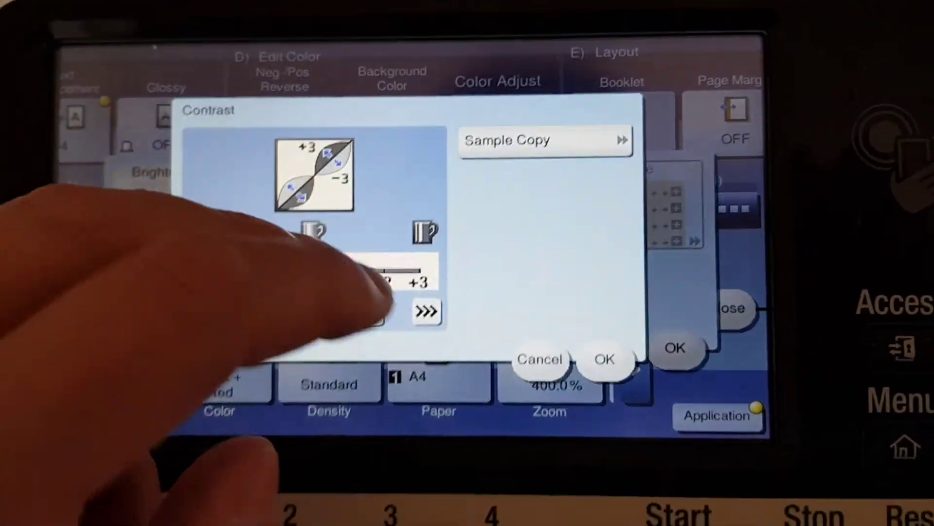
left_click(431, 259)
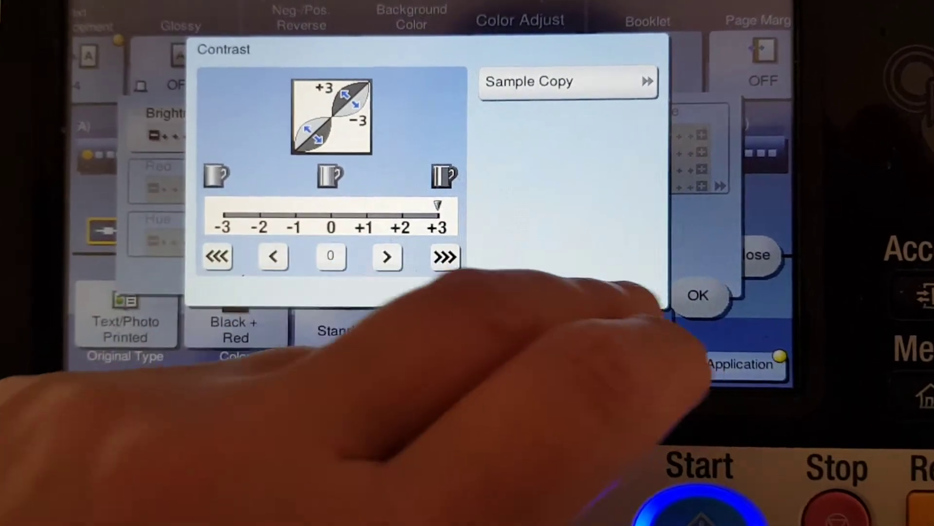
left_click(612, 312)
Raise copy density to its top level, +3, and confirm Color Adjust.
left_click(344, 300)
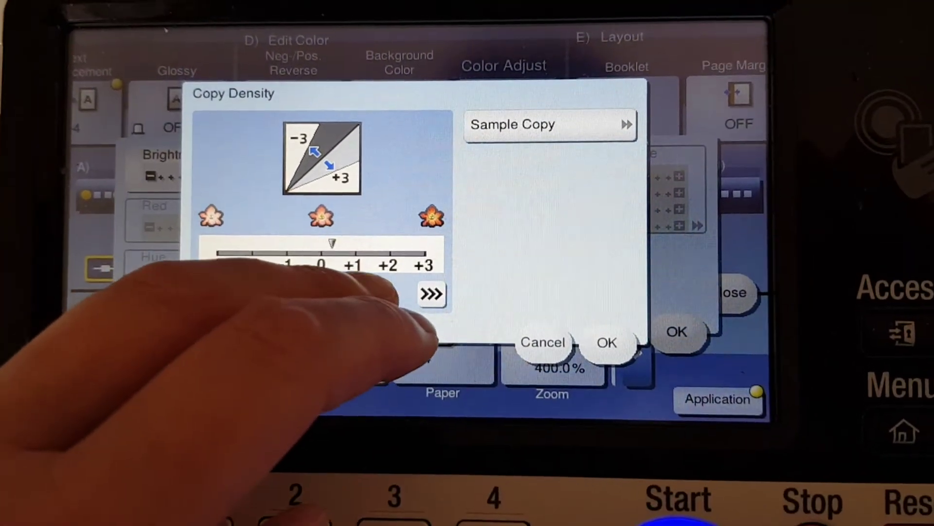
left_click(376, 298)
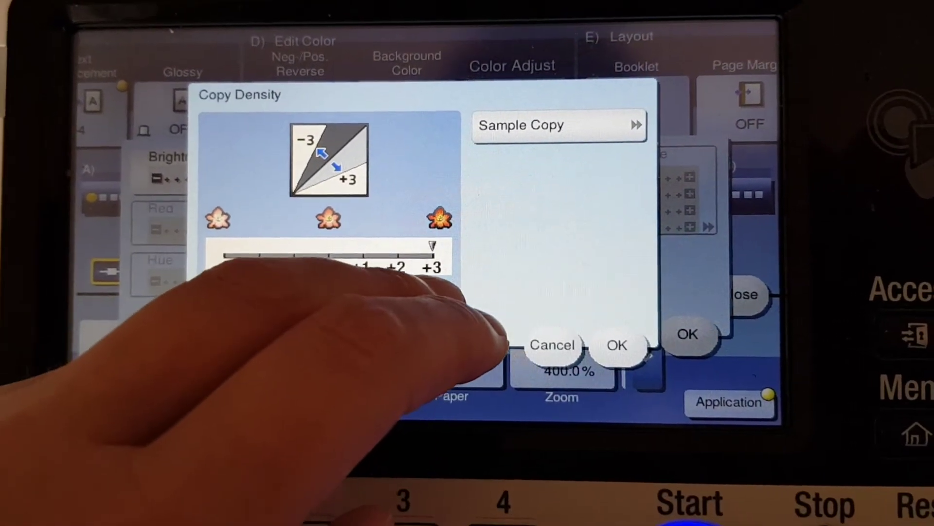
left_click(616, 345)
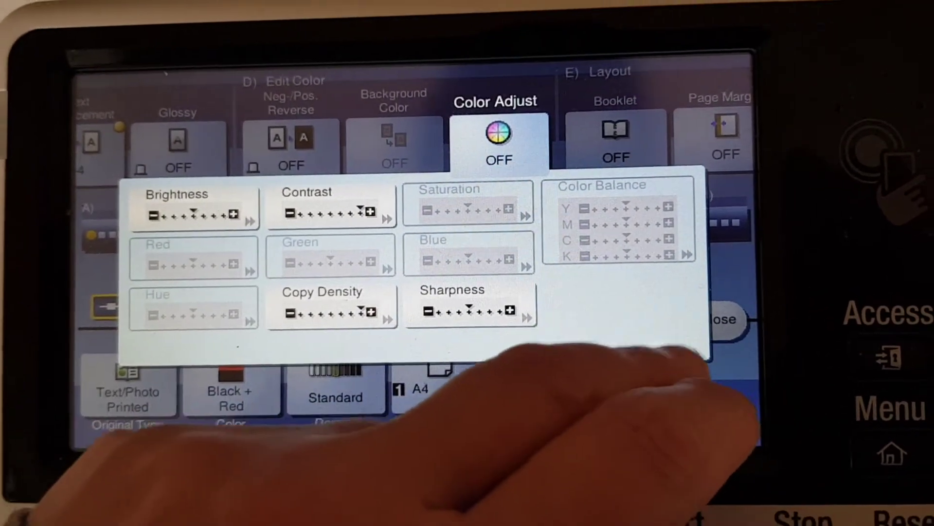
left_click(681, 353)
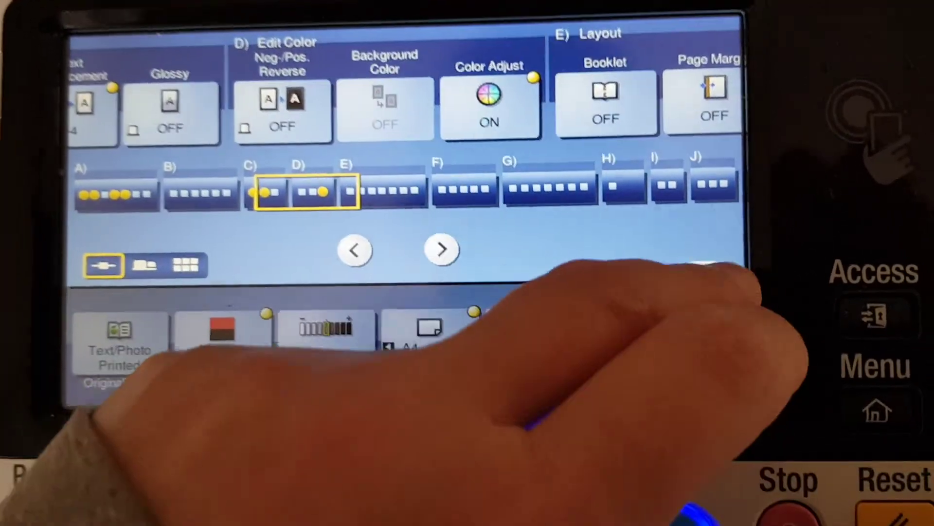
Close the Application panel and return to the main copy screen.
left_click(744, 314)
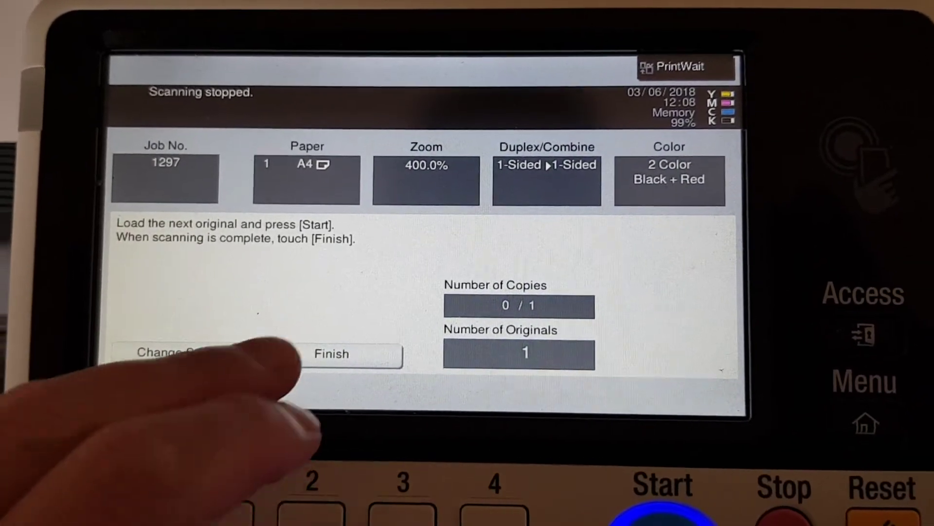
End scanning after the single original and print the Black + Red copy.
left_click(303, 363)
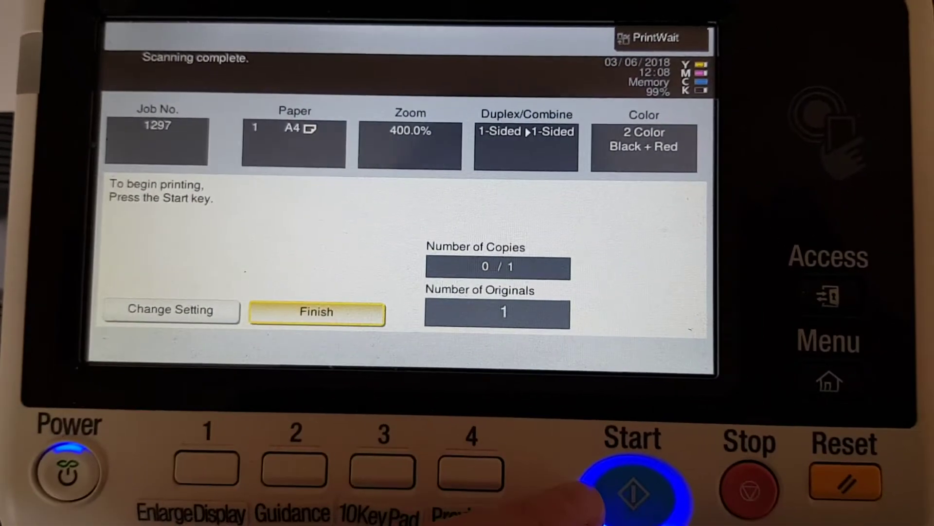
left_click(657, 511)
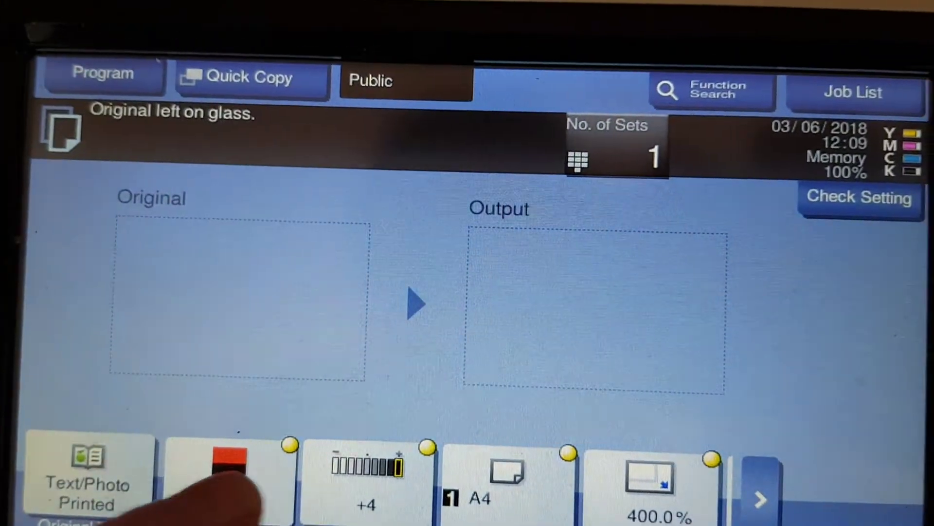
Switch to Black + Yellow, then scan the receipt and print it.
left_click(274, 424)
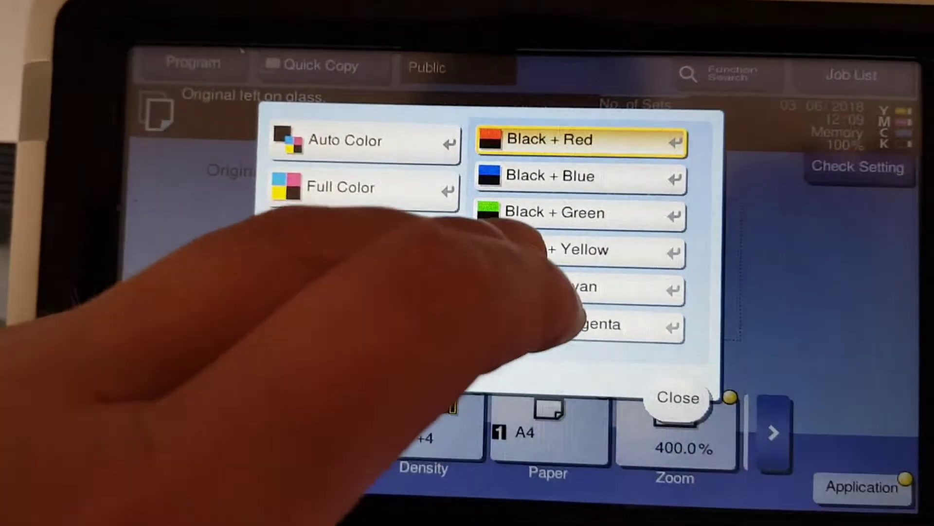
left_click(540, 321)
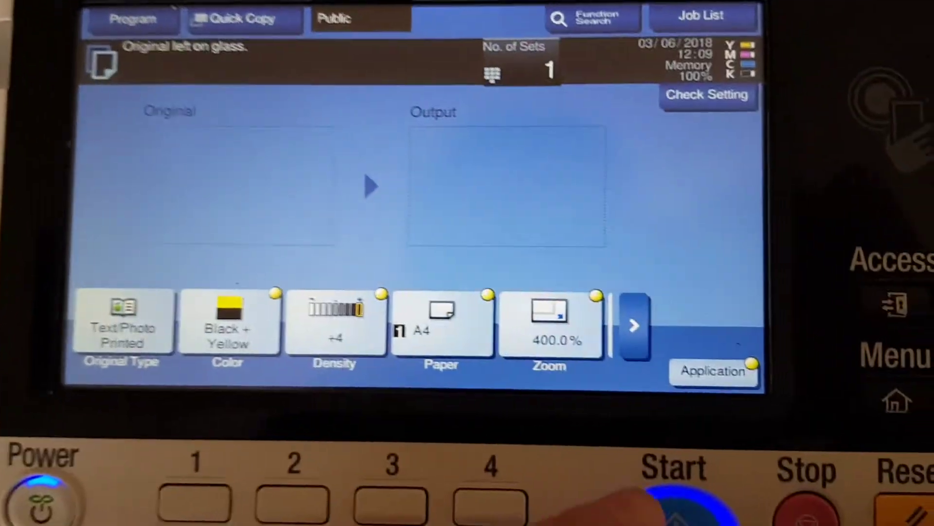
key("Return")
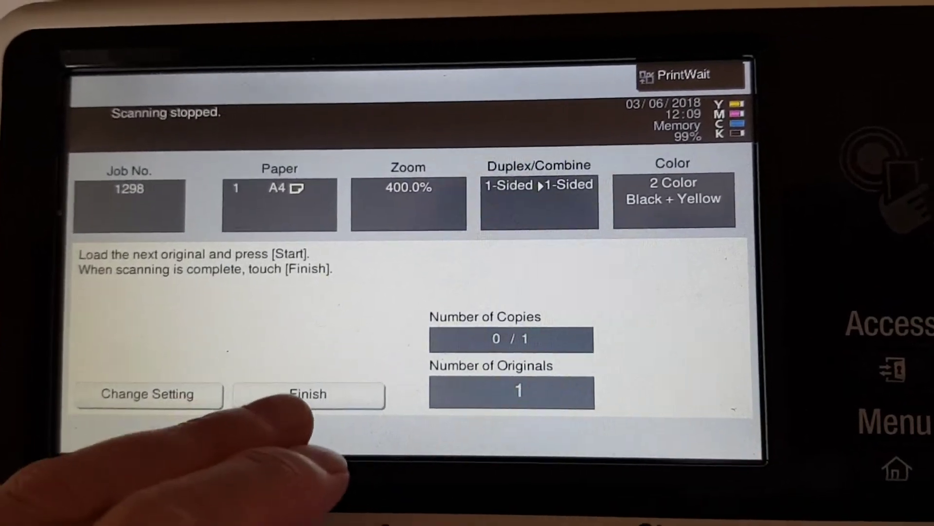
left_click(336, 369)
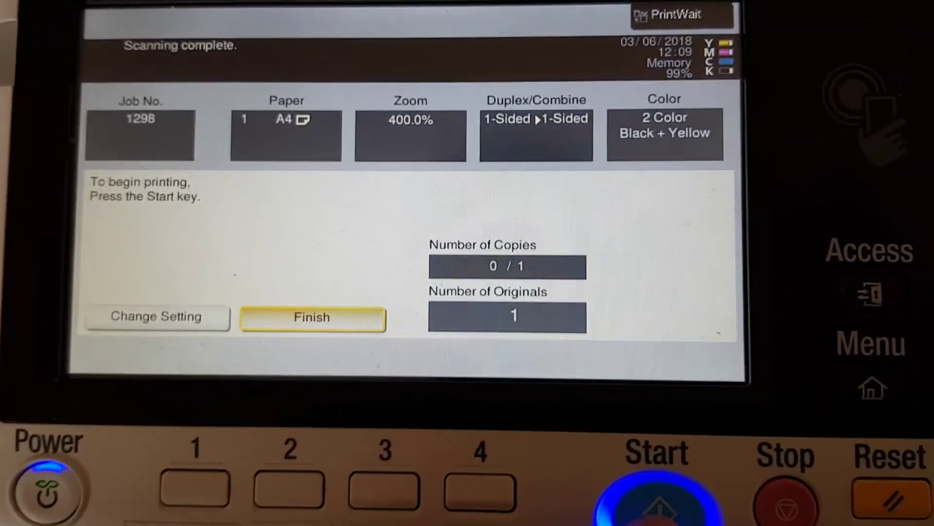
left_click(681, 515)
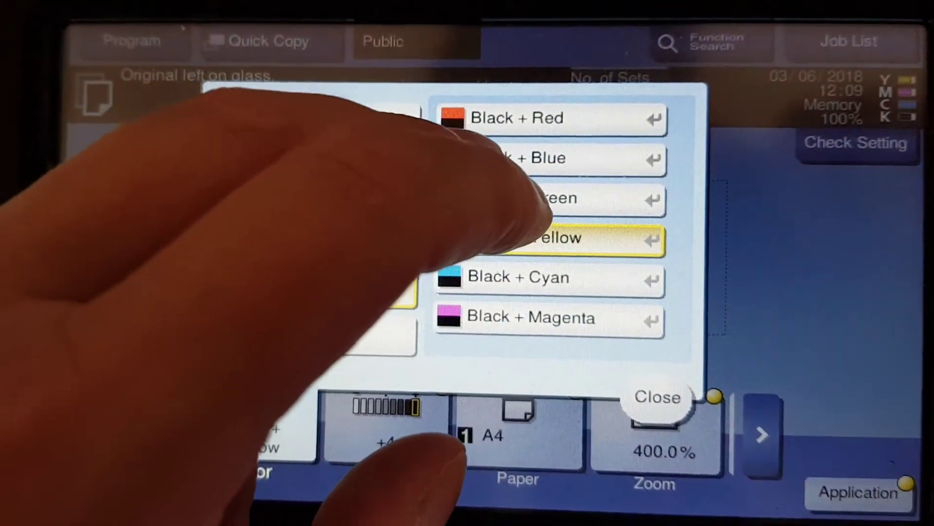
Choose Black + Blue, then scan the single original and print it.
left_click(543, 165)
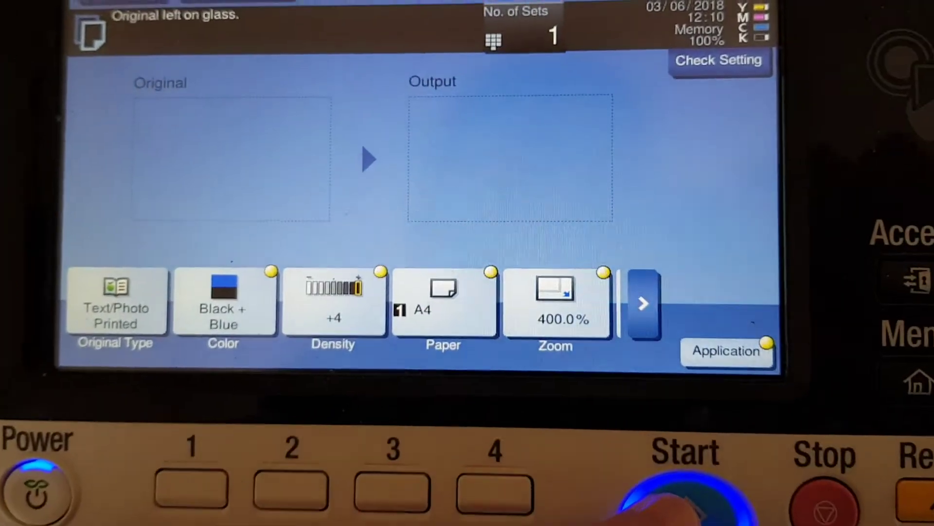
left_click(712, 504)
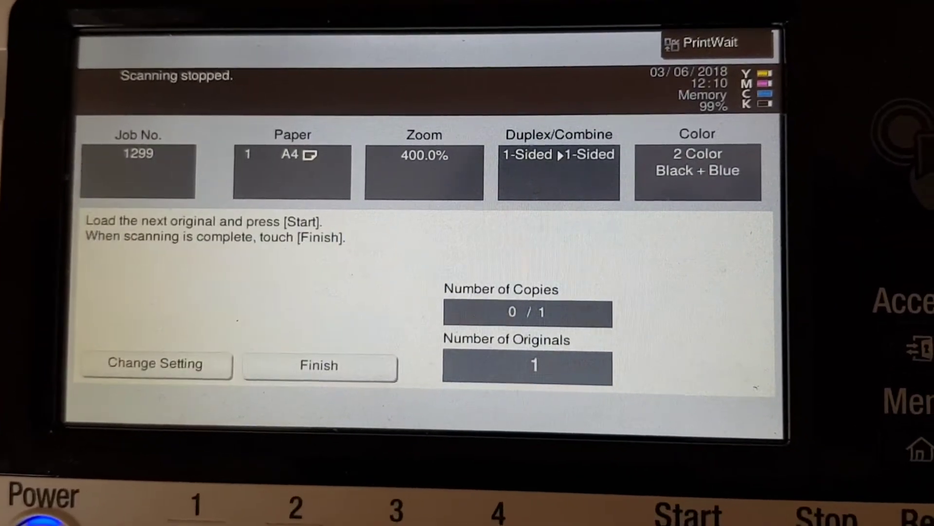
left_click(318, 365)
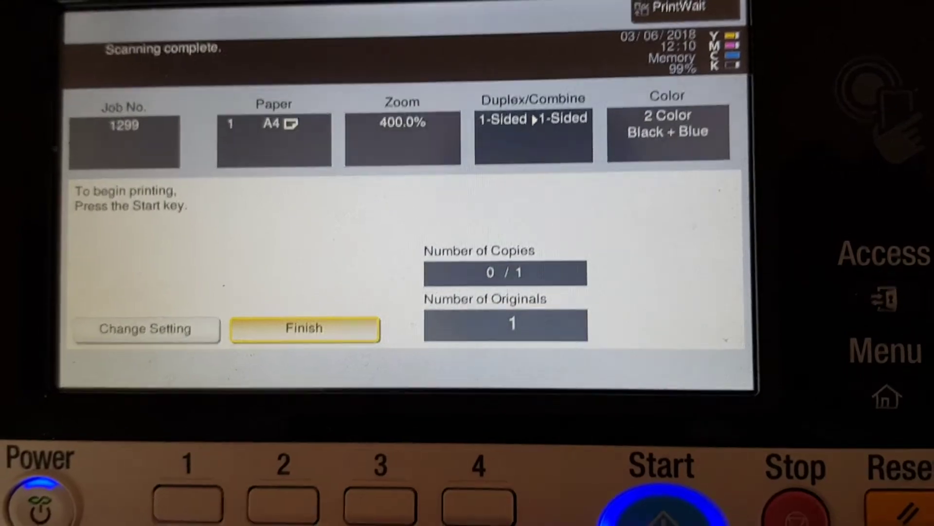
left_click(681, 520)
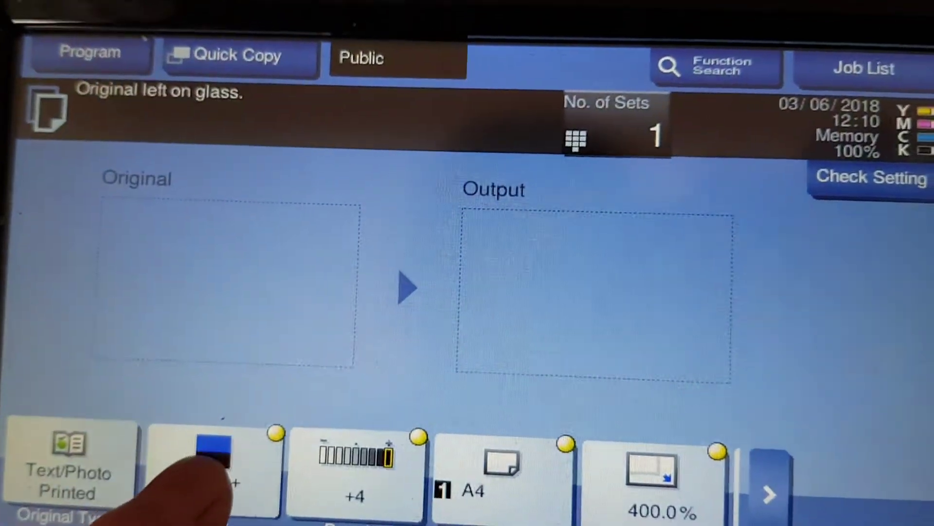
Switch to Black + Green, then scan the receipt and print it.
left_click(212, 474)
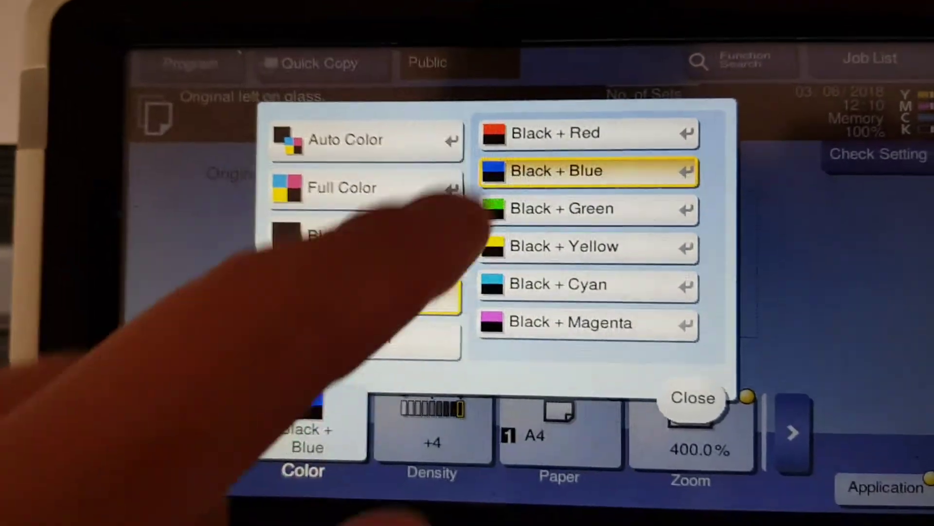
left_click(545, 244)
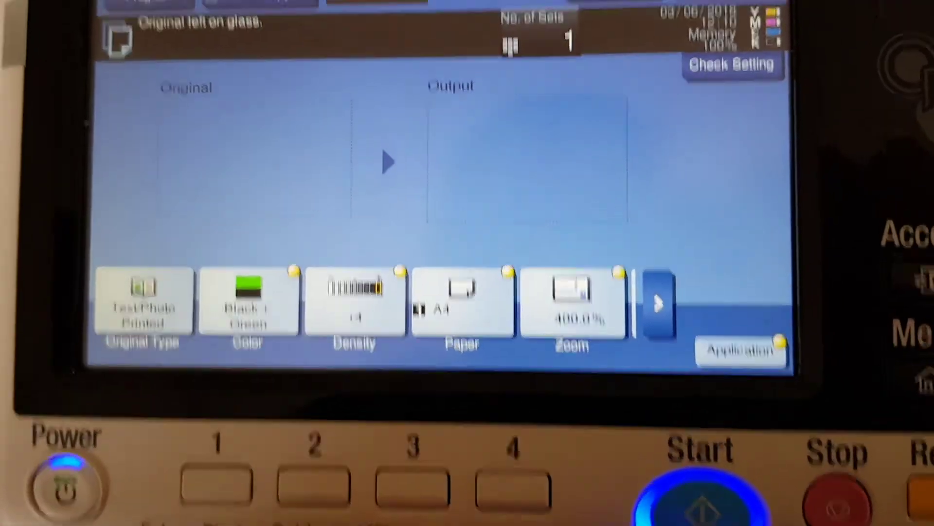
left_click(708, 496)
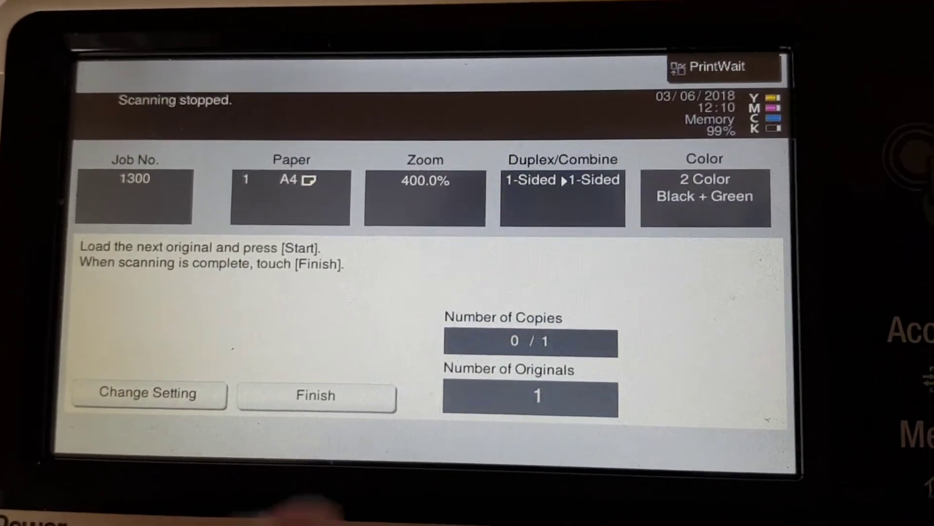
left_click(326, 398)
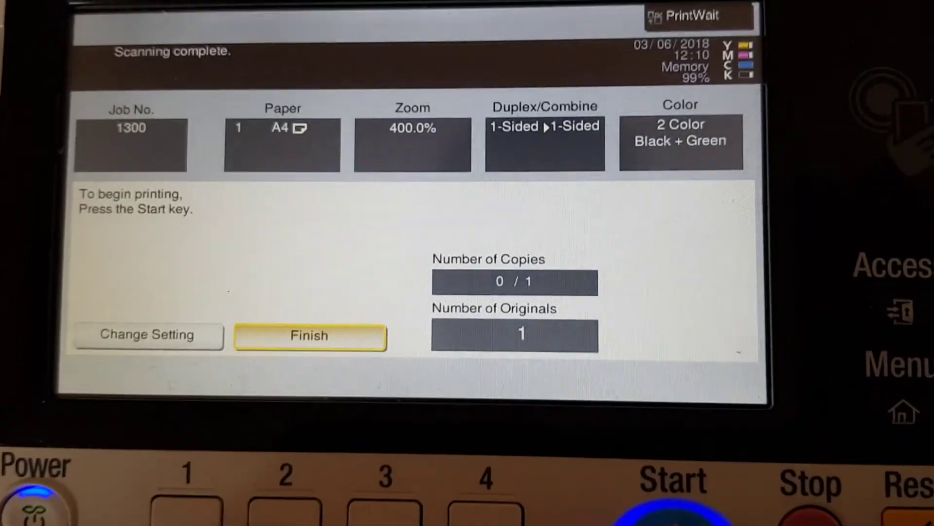
key("Return")
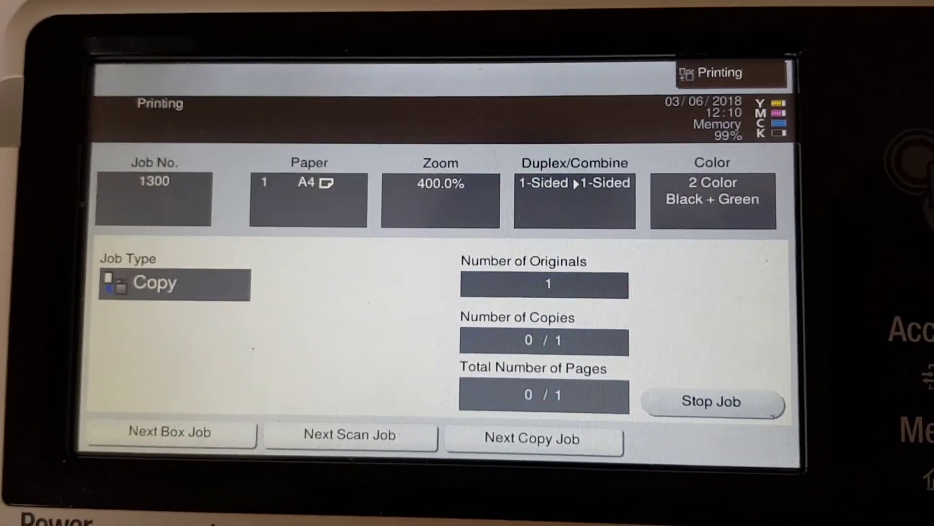